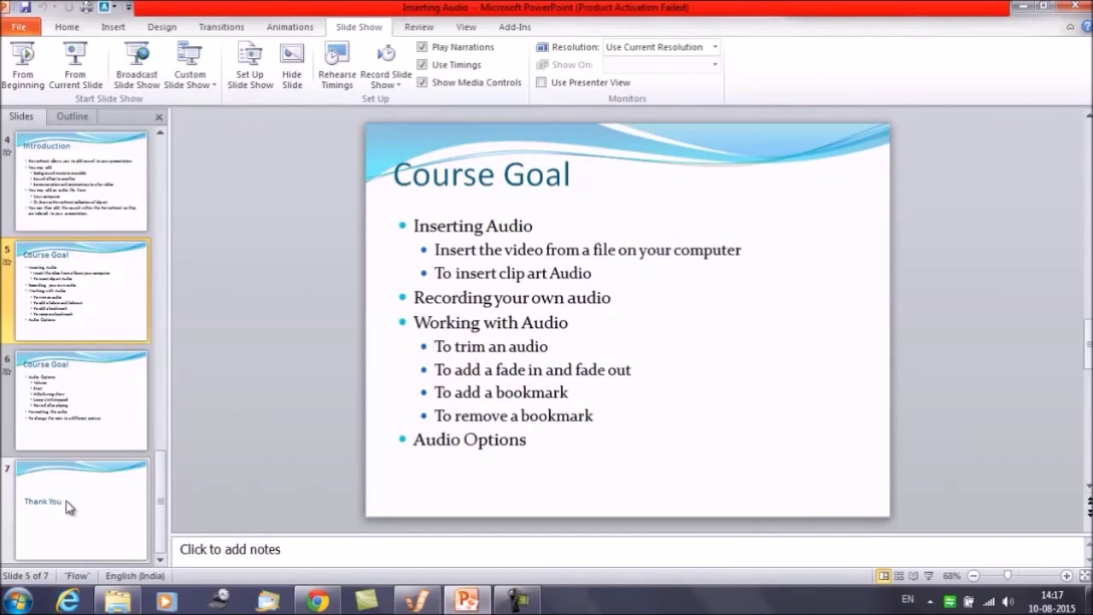
# Step: Insert the 'Claps Cheers' clip-art sound, found by searching 'clap', on slide 5 and play it
pyautogui.click(632, 300)
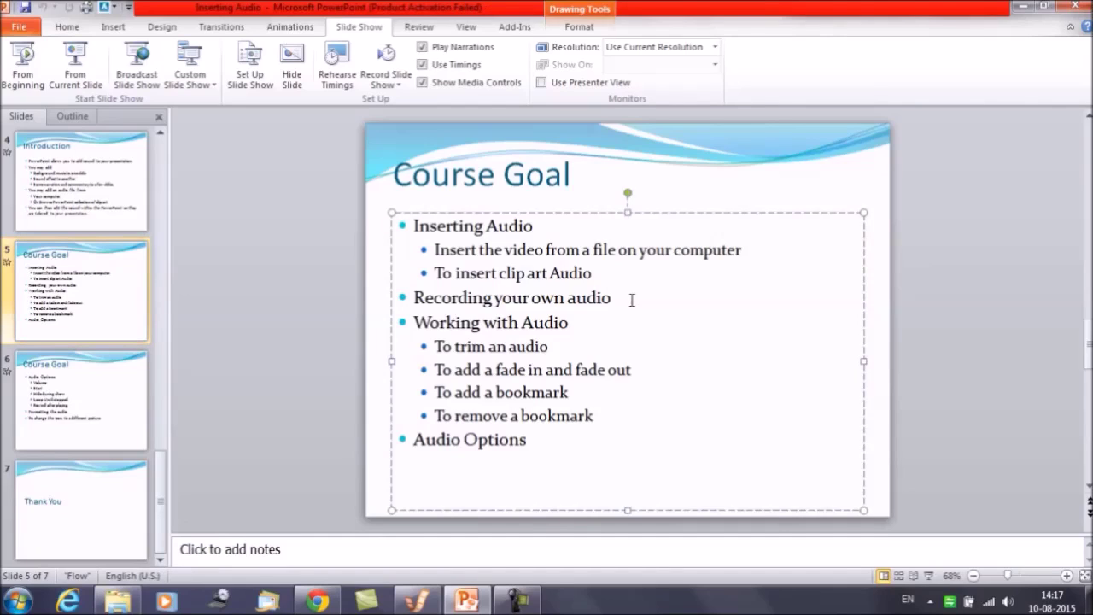
pyautogui.click(580, 318)
pyautogui.click(115, 28)
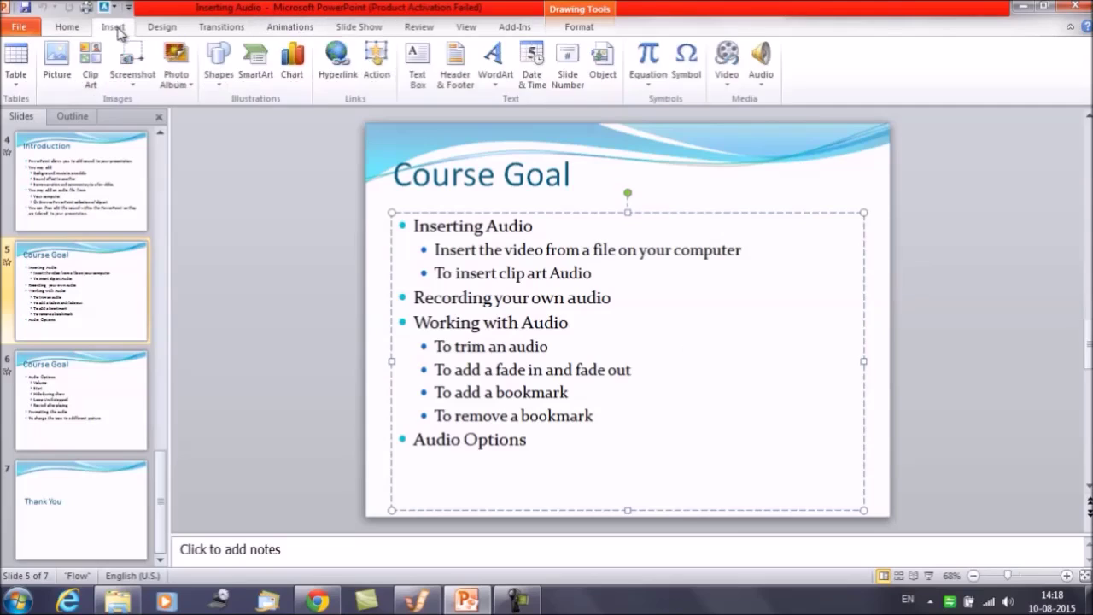
pyautogui.click(763, 79)
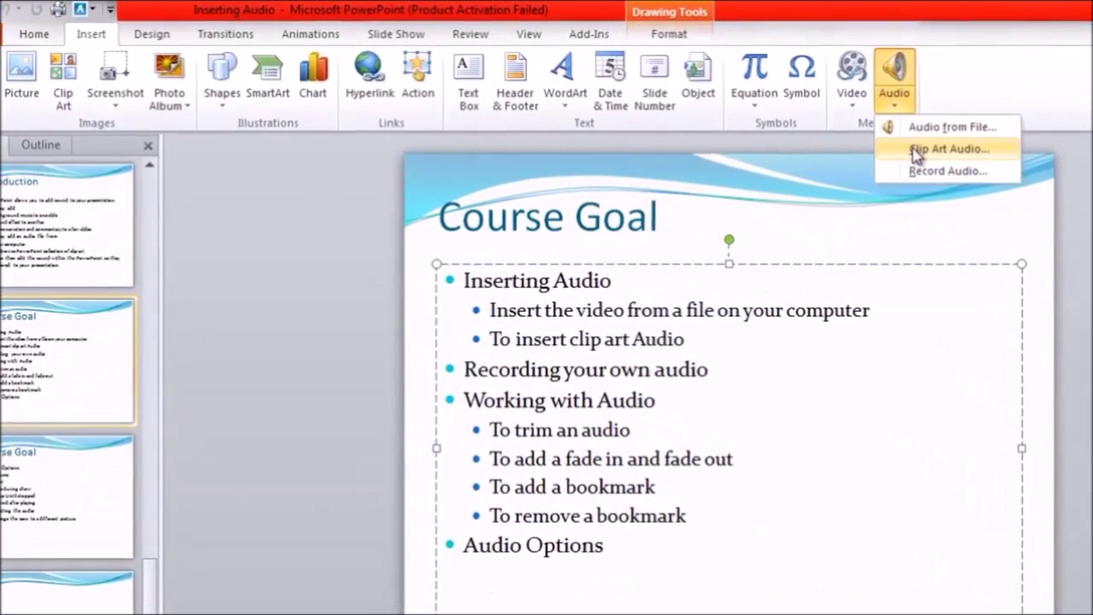
pyautogui.click(914, 151)
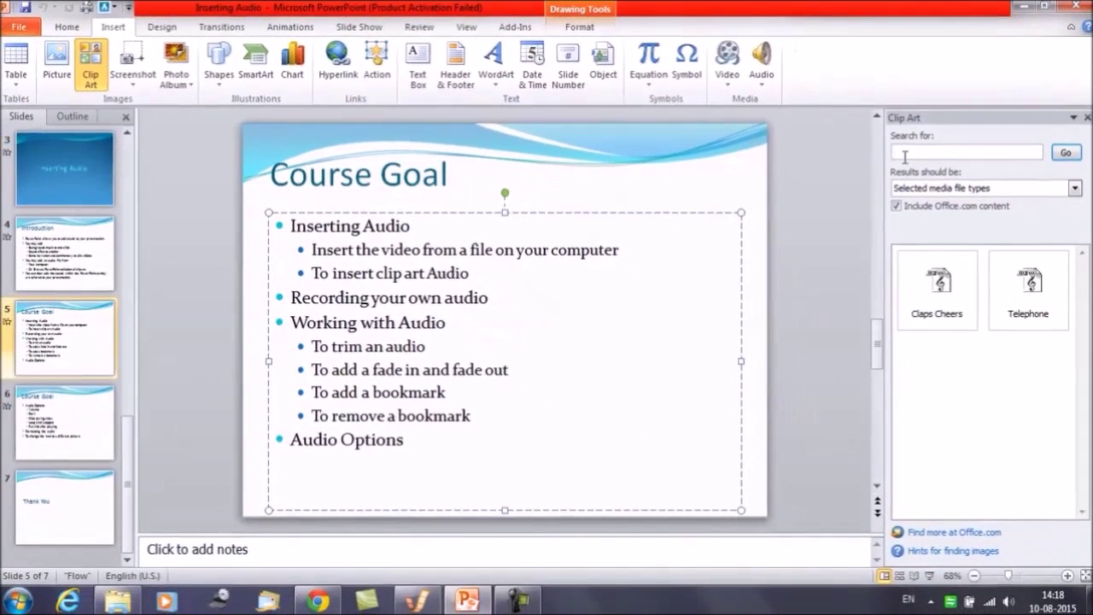
pyautogui.write('claps')
pyautogui.press('Return')
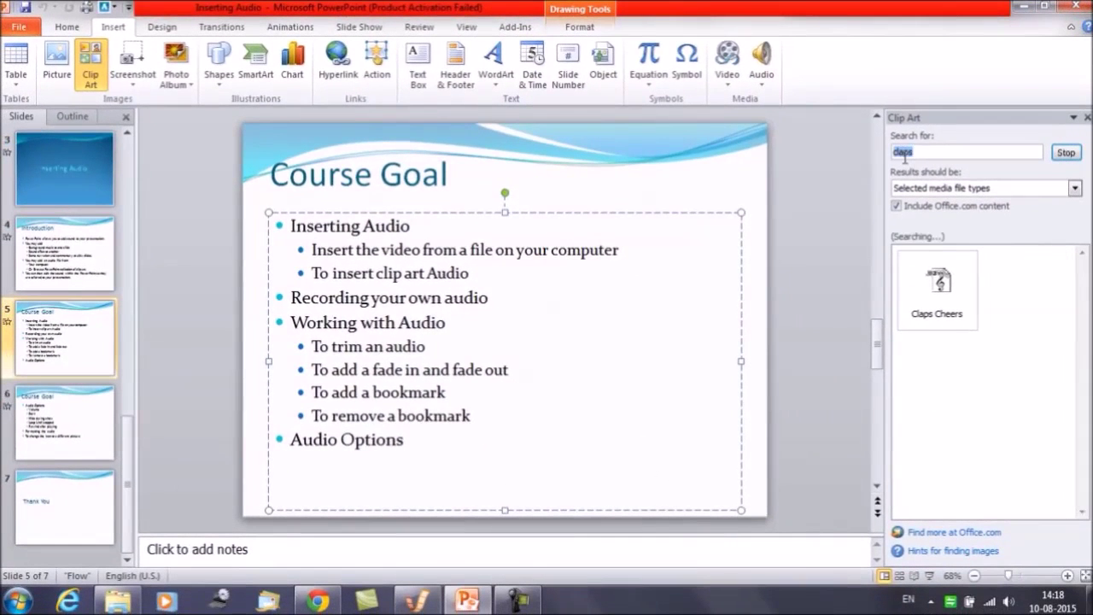
pyautogui.click(960, 303)
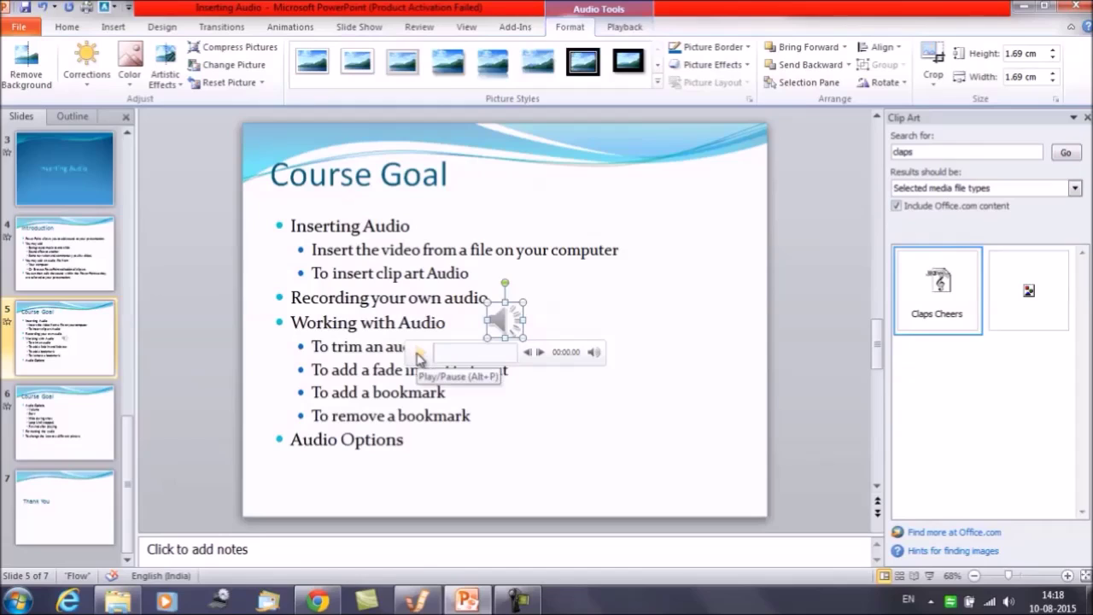
pyautogui.click(419, 354)
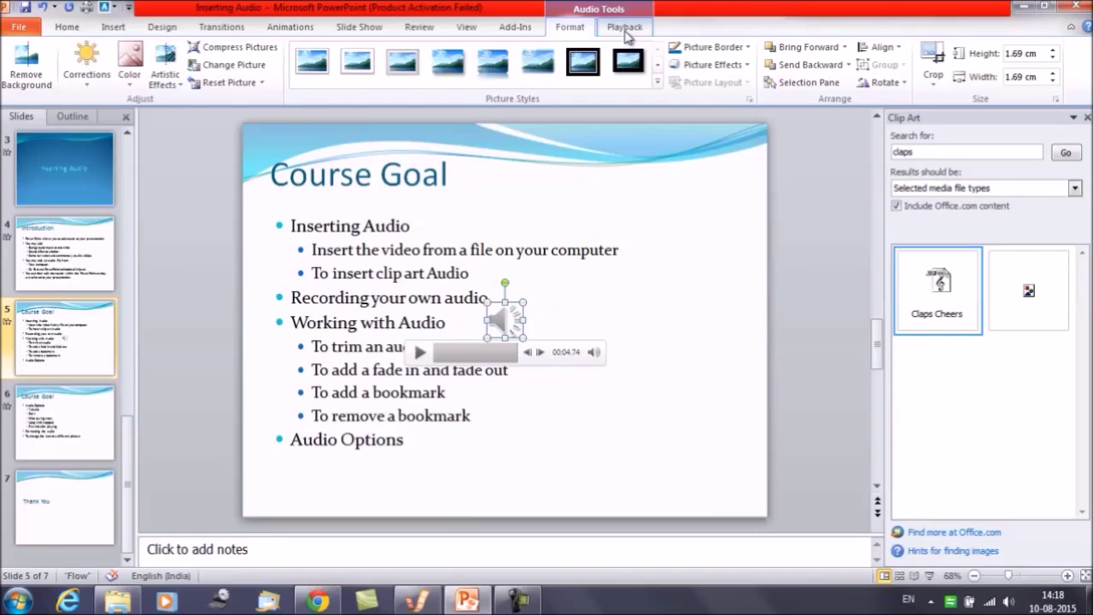
# Step: Show the Audio Tools Playback options for the Claps Cheers sound
pyautogui.click(627, 34)
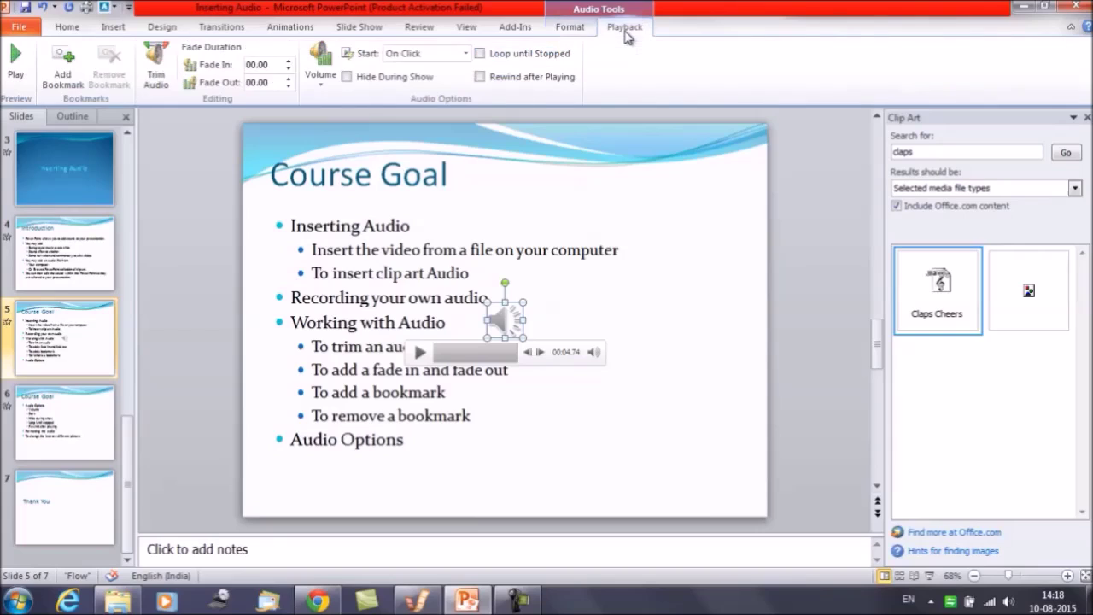
# Step: Trim the Claps Cheers audio to start at 00:01 and end at 00:03
pyautogui.click(155, 66)
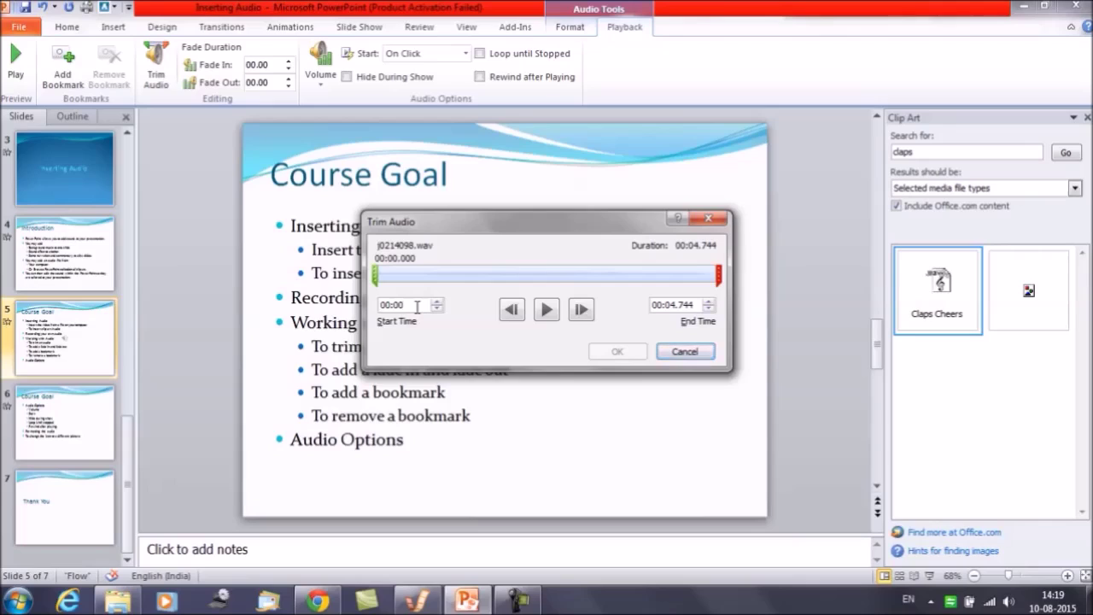
pyautogui.press('BackSpace')
pyautogui.press('BackSpace')
pyautogui.write('01')
pyautogui.click(545, 274)
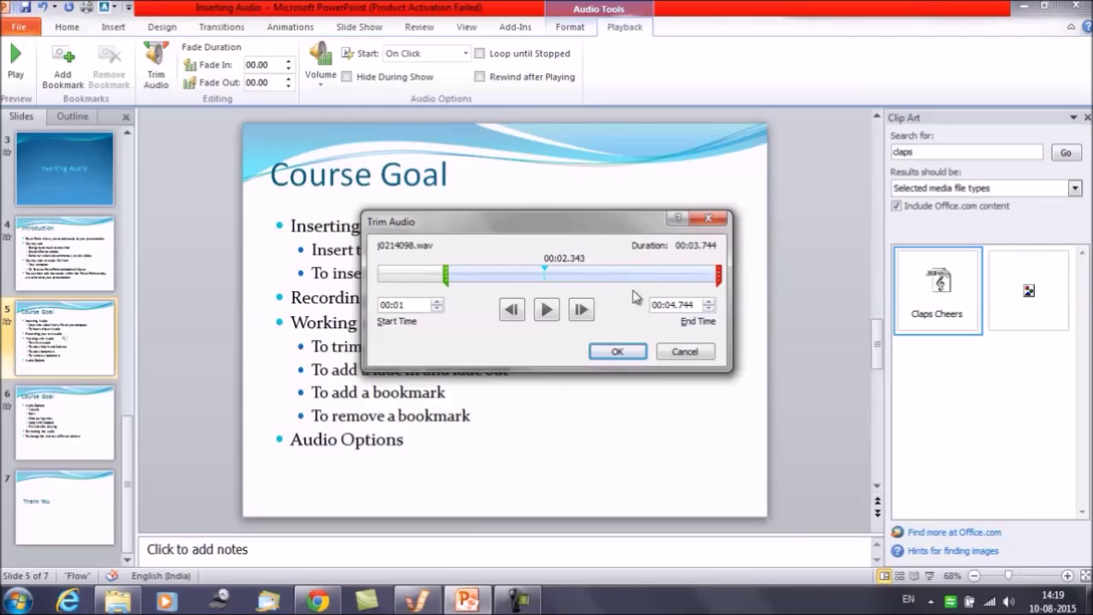
pyautogui.click(697, 305)
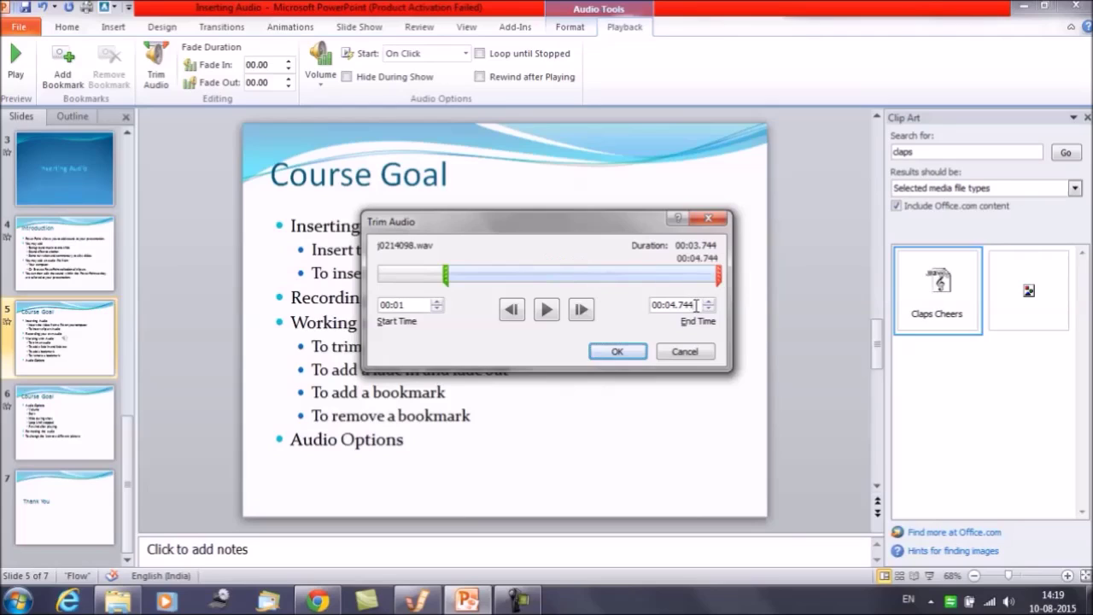
pyautogui.press('BackSpace')
pyautogui.press('BackSpace')
pyautogui.press('BackSpace')
pyautogui.press('BackSpace')
pyautogui.press('BackSpace')
pyautogui.write('3')
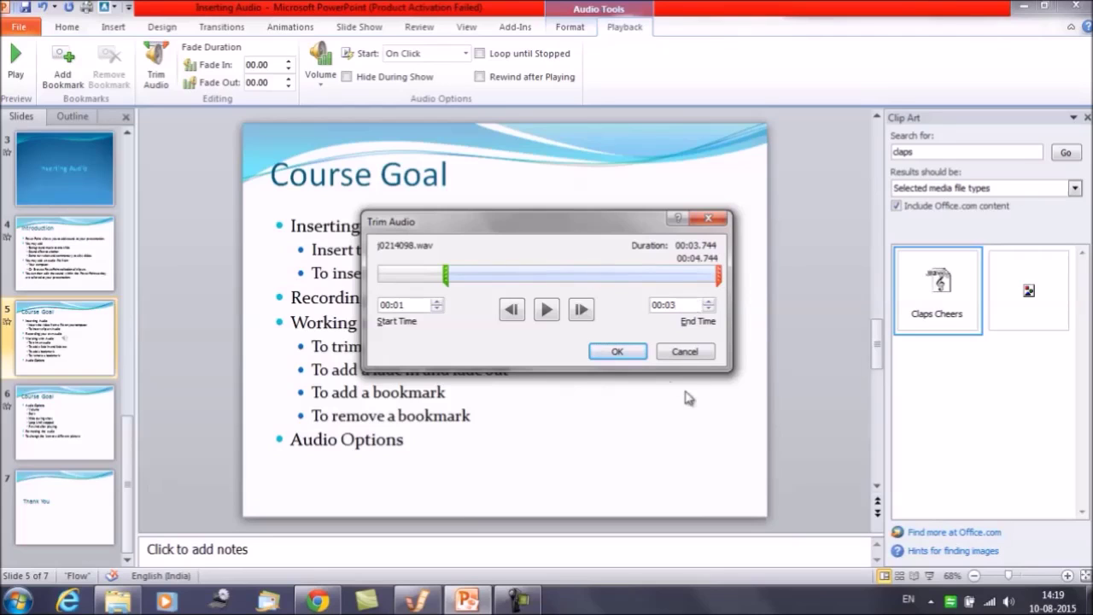
pyautogui.click(615, 351)
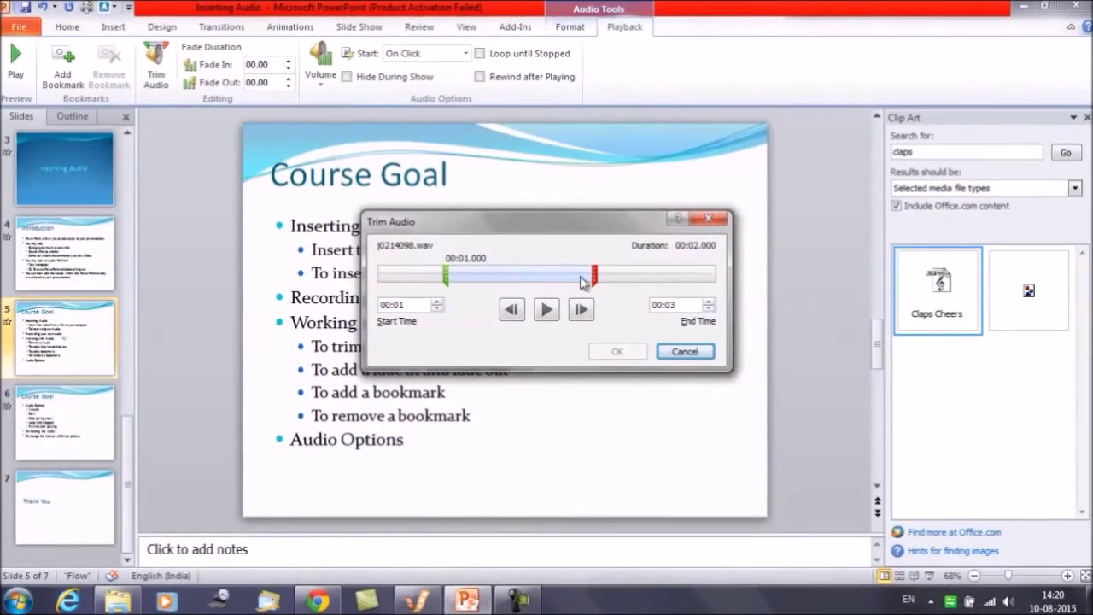
pyautogui.click(720, 220)
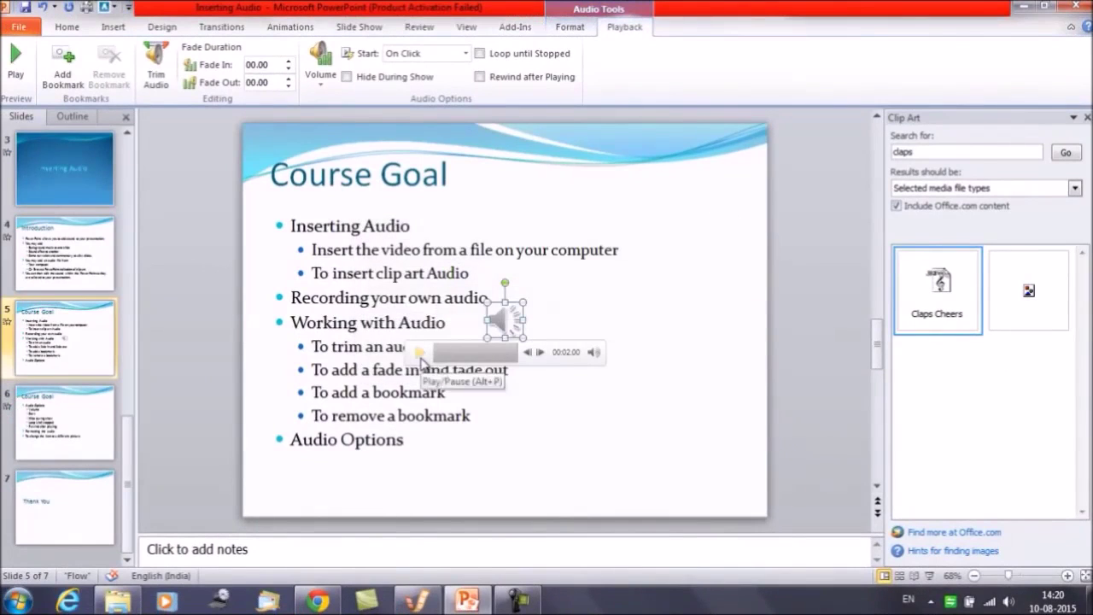
# Step: Change the trim end time to 00:04 and replay the three-second clip
pyautogui.click(420, 356)
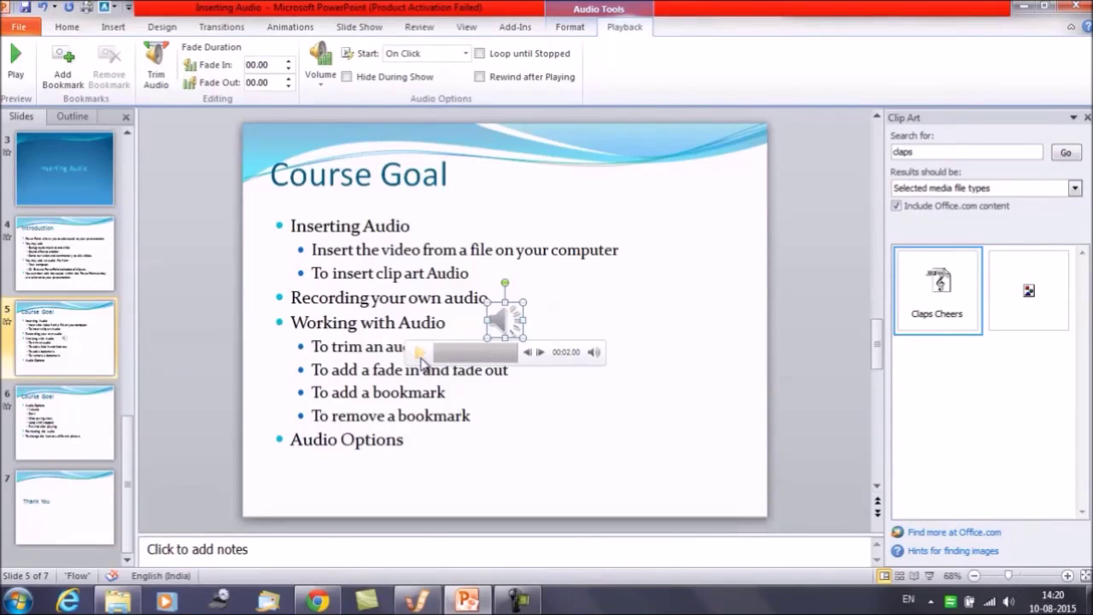
pyautogui.click(155, 68)
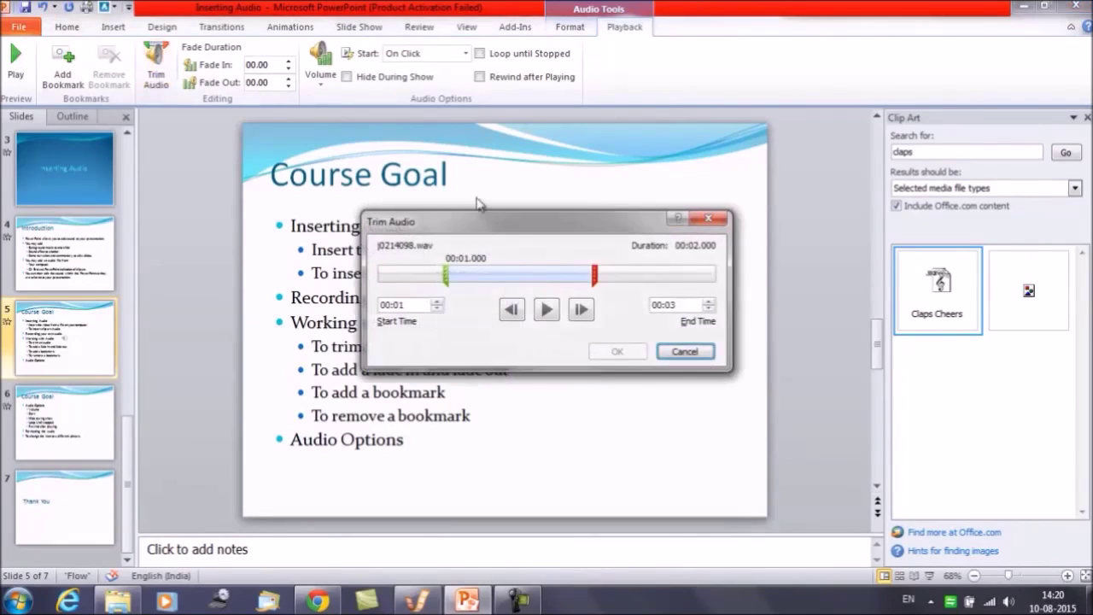
pyautogui.click(684, 304)
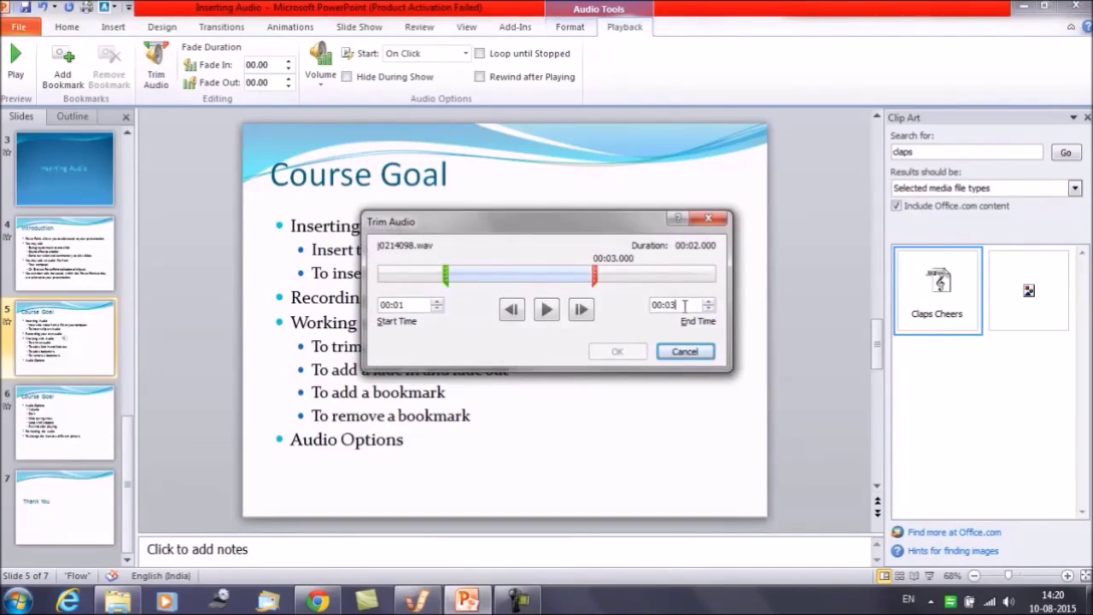
pyautogui.press('BackSpace')
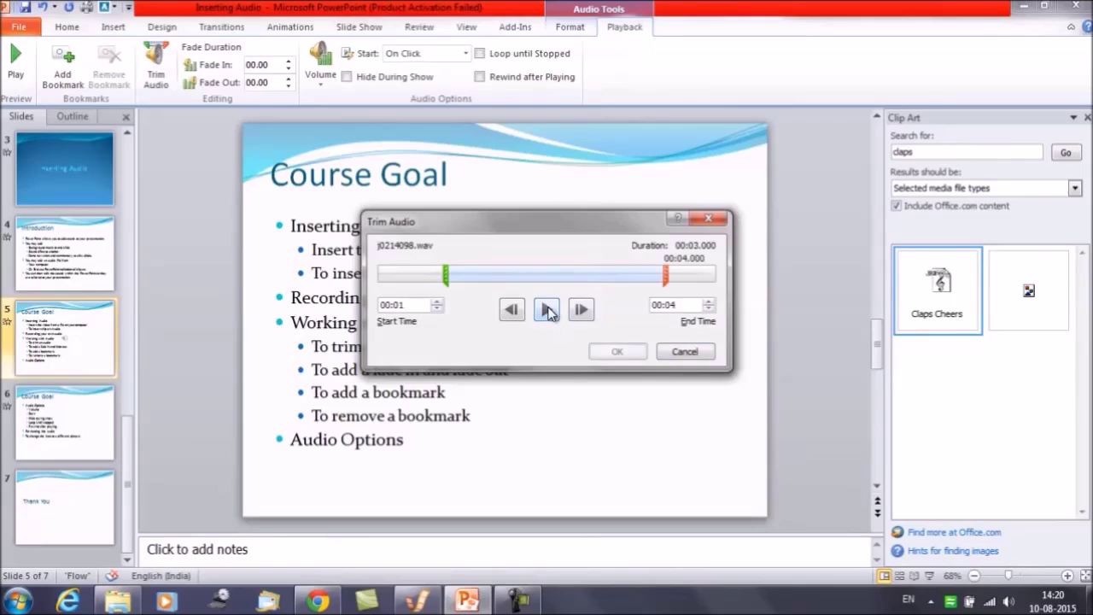
pyautogui.click(616, 352)
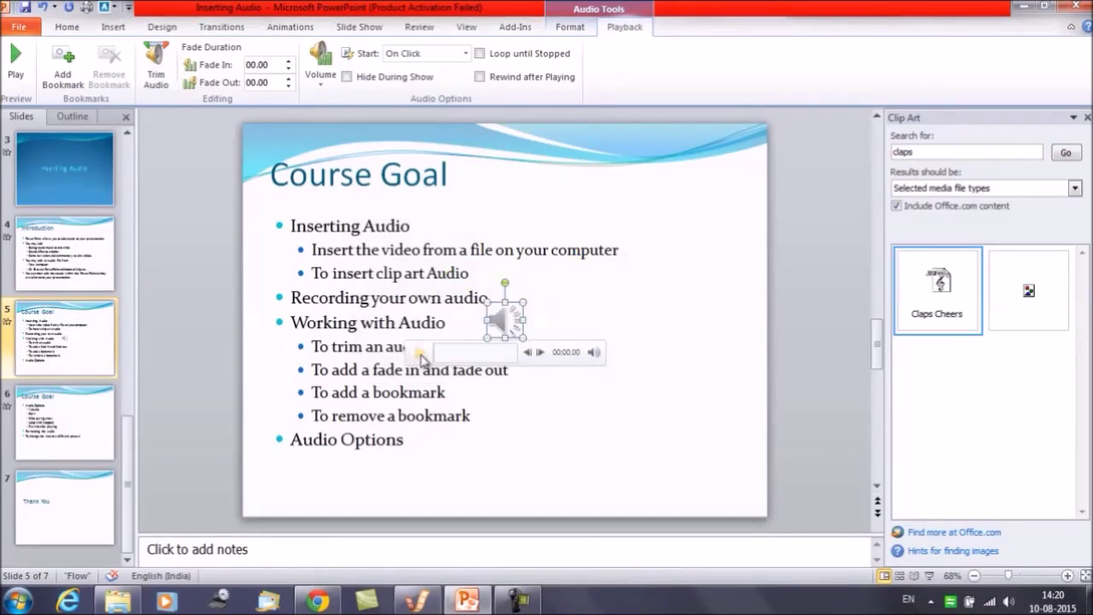
pyautogui.click(418, 352)
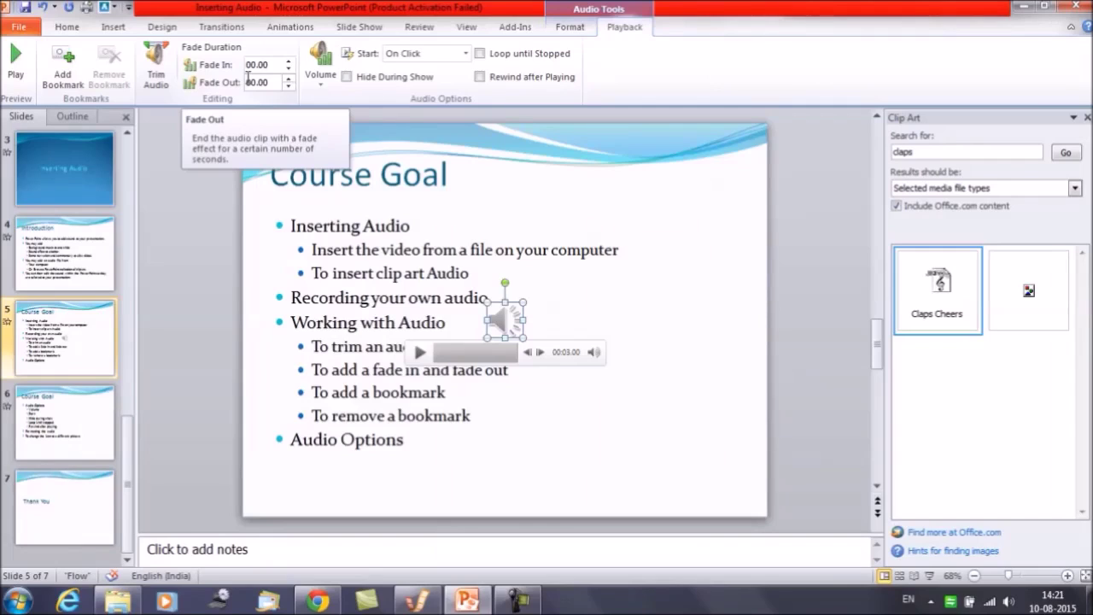
# Step: Raise the fade-in to 01.50 and preview the claps sound
pyautogui.click(288, 61)
pyautogui.click(289, 61)
pyautogui.click(288, 61)
pyautogui.click(288, 61)
pyautogui.click(288, 60)
pyautogui.click(289, 61)
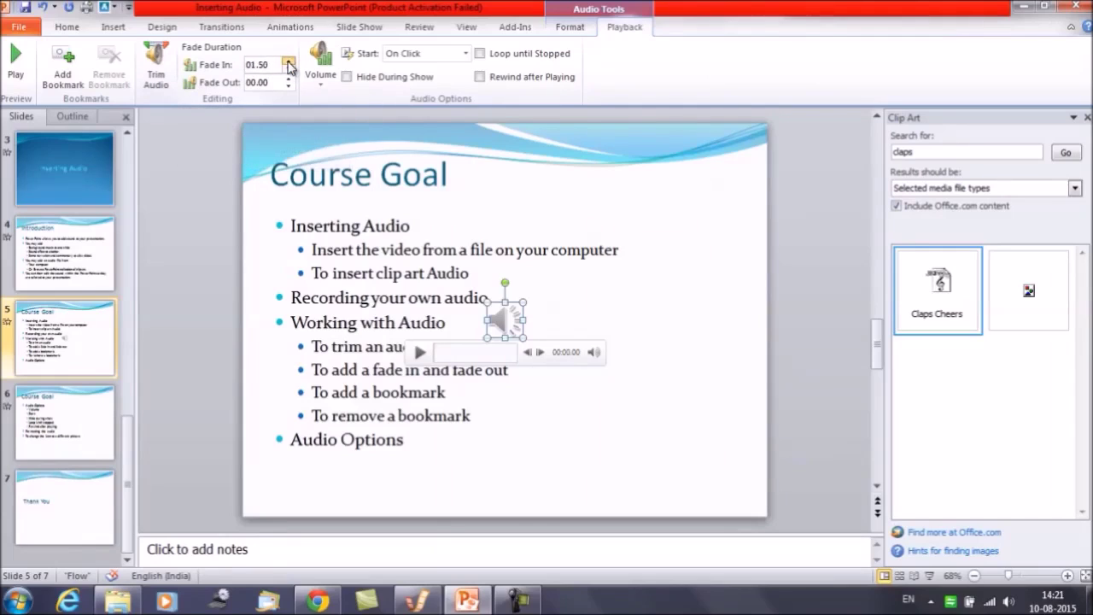
pyautogui.click(289, 61)
pyautogui.click(421, 357)
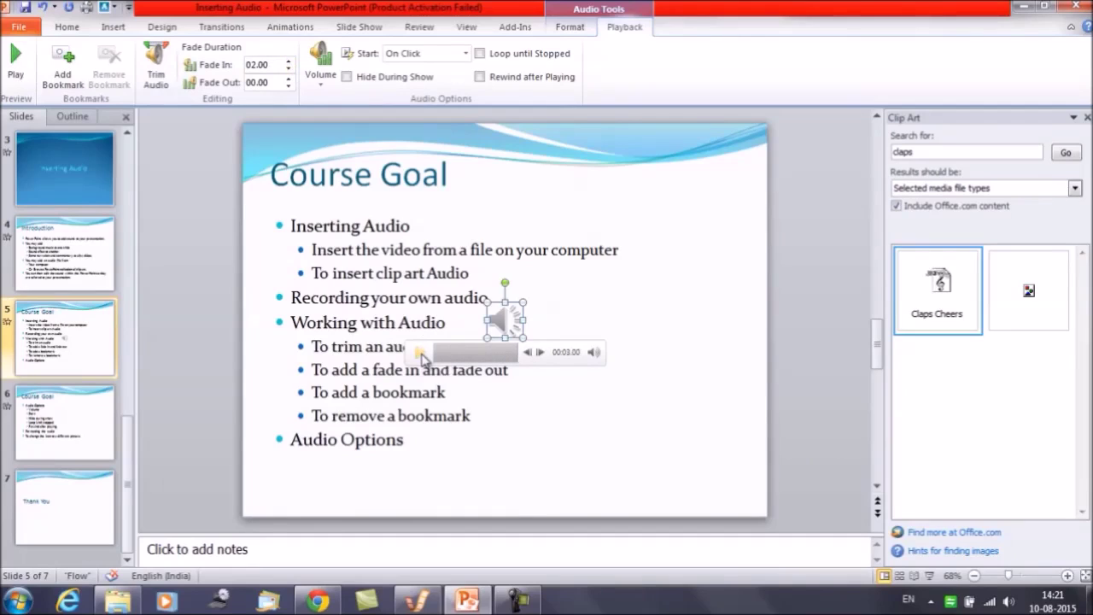
pyautogui.click(422, 354)
# Step: Lower the fade-in back to 00.00 and preview the 2.50-second fade-out
pyautogui.click(288, 69)
pyautogui.click(289, 69)
pyautogui.click(289, 69)
pyautogui.click(289, 69)
pyautogui.click(289, 69)
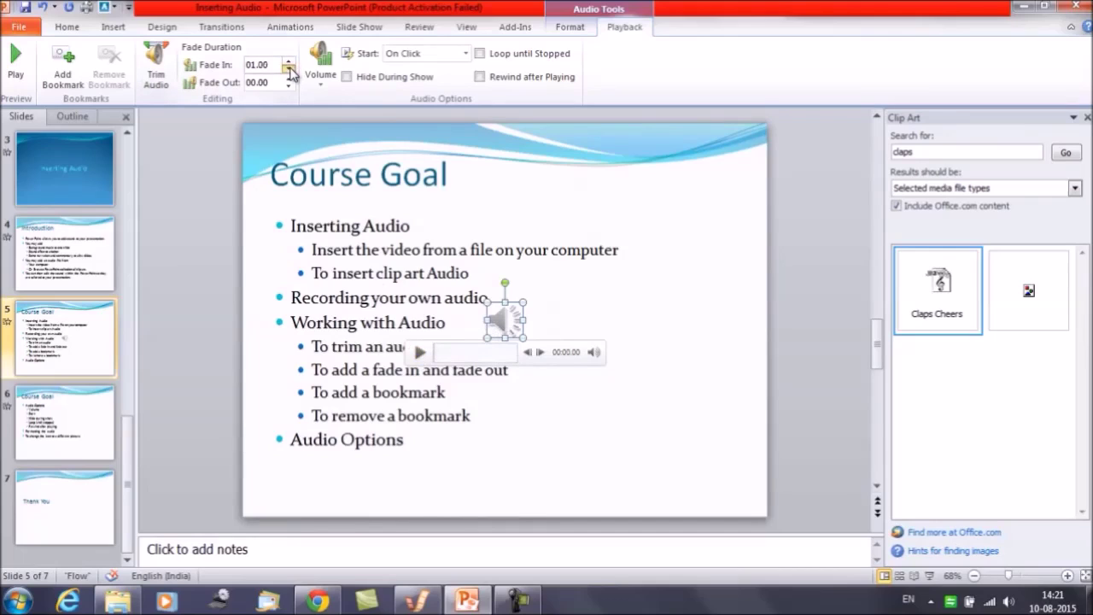
pyautogui.click(288, 69)
pyautogui.click(288, 69)
pyautogui.click(288, 69)
pyautogui.click(419, 352)
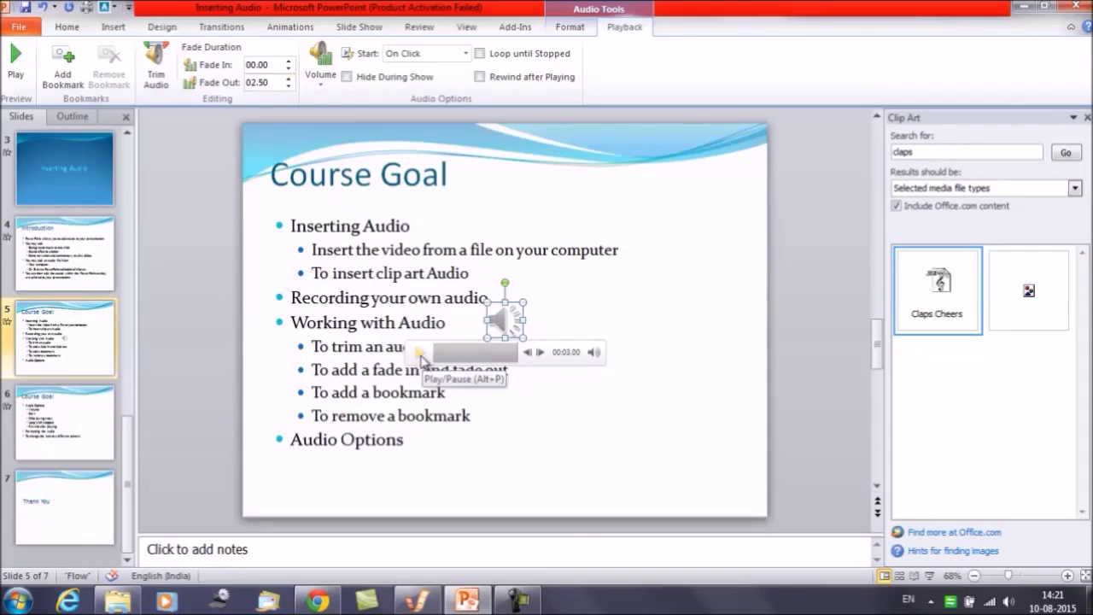
pyautogui.click(420, 354)
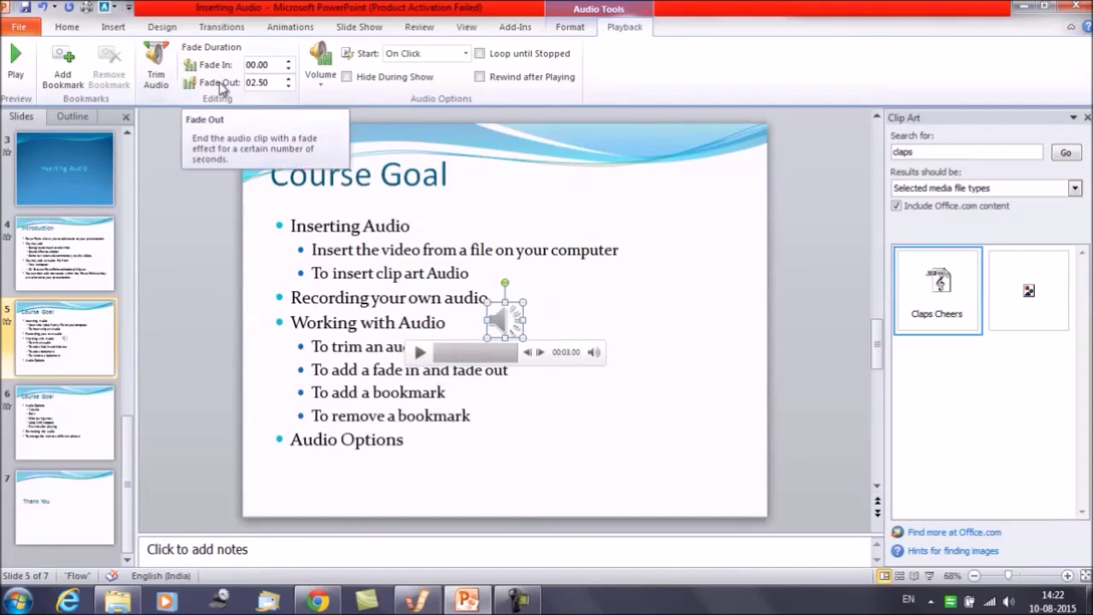
pyautogui.click(462, 392)
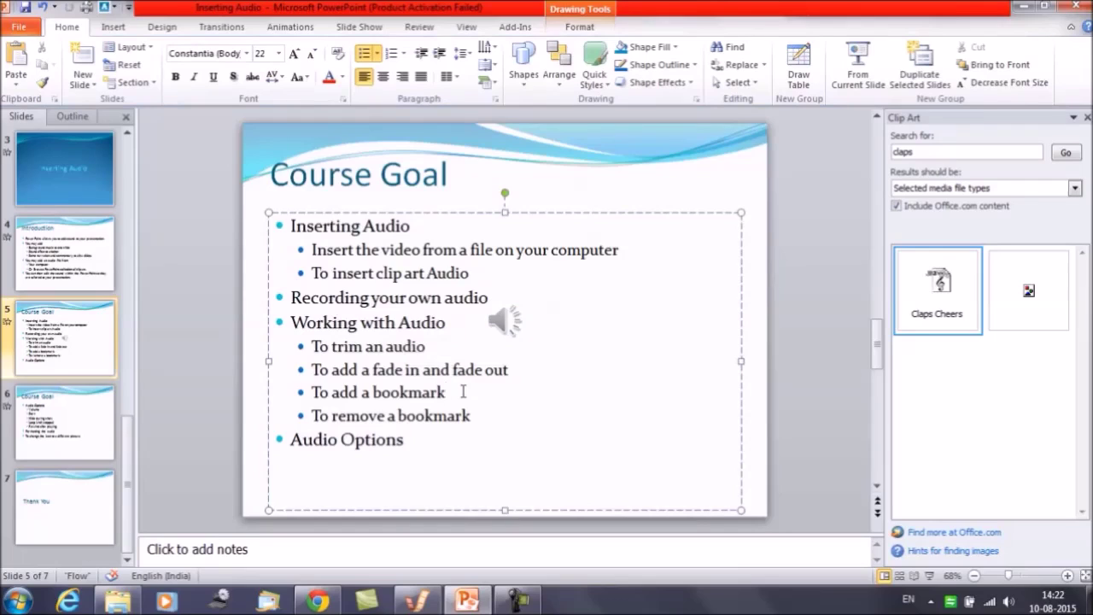
# Step: Add bookmarks to the claps audio at 00:01.05 and 00:02.03
pyautogui.click(502, 323)
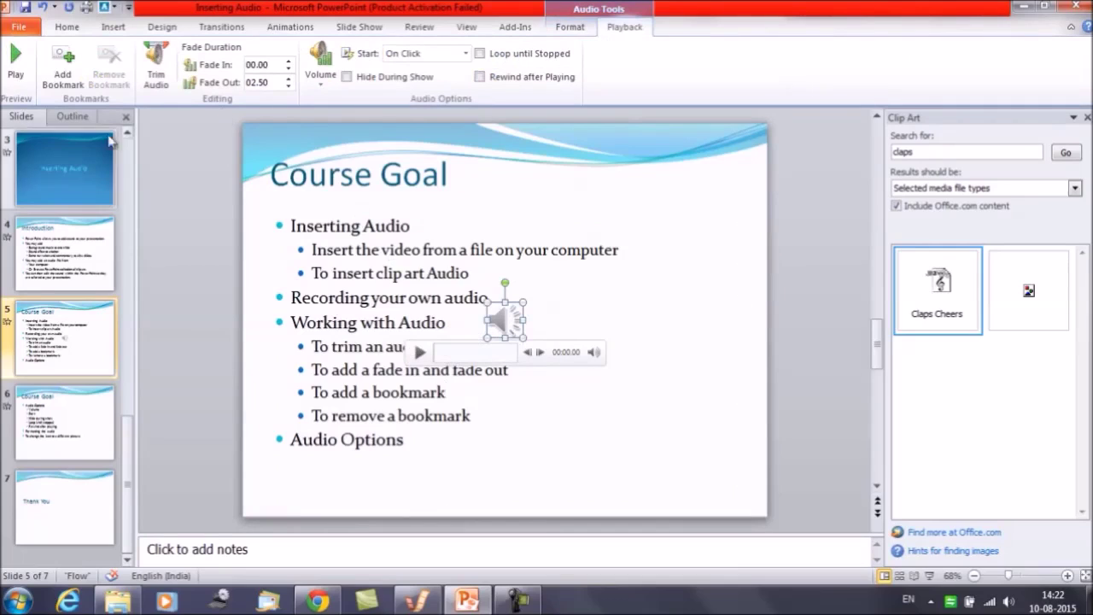
pyautogui.click(56, 76)
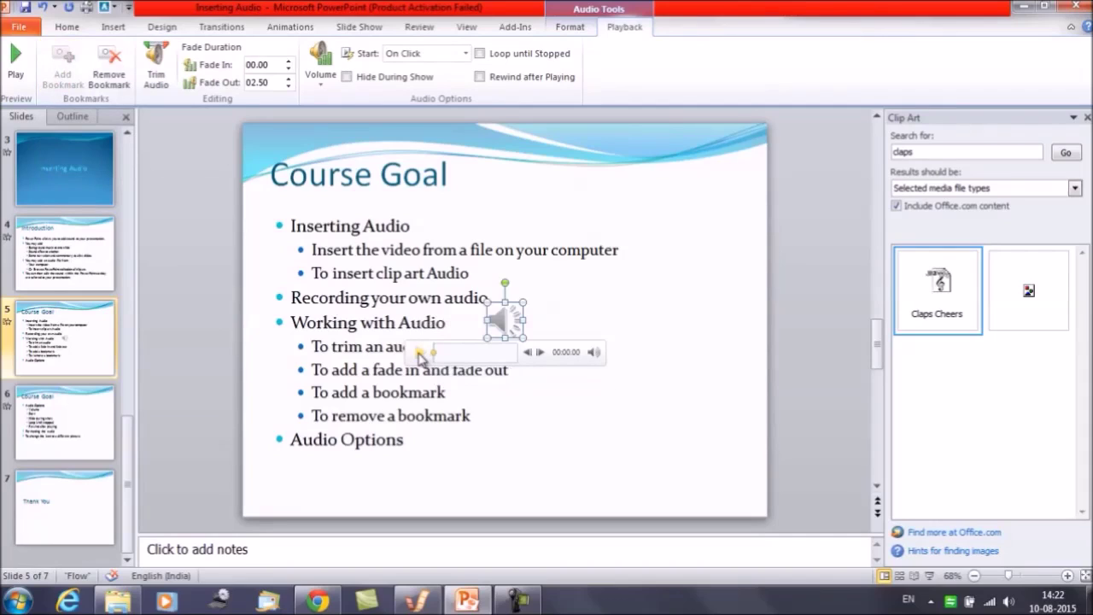
pyautogui.click(419, 353)
pyautogui.click(419, 353)
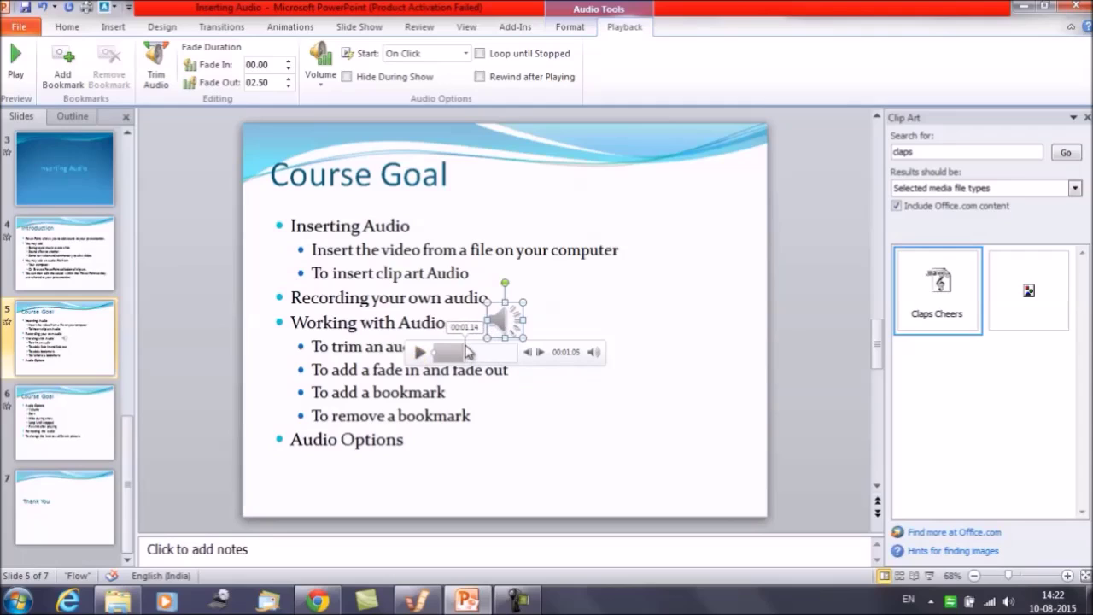
pyautogui.click(67, 73)
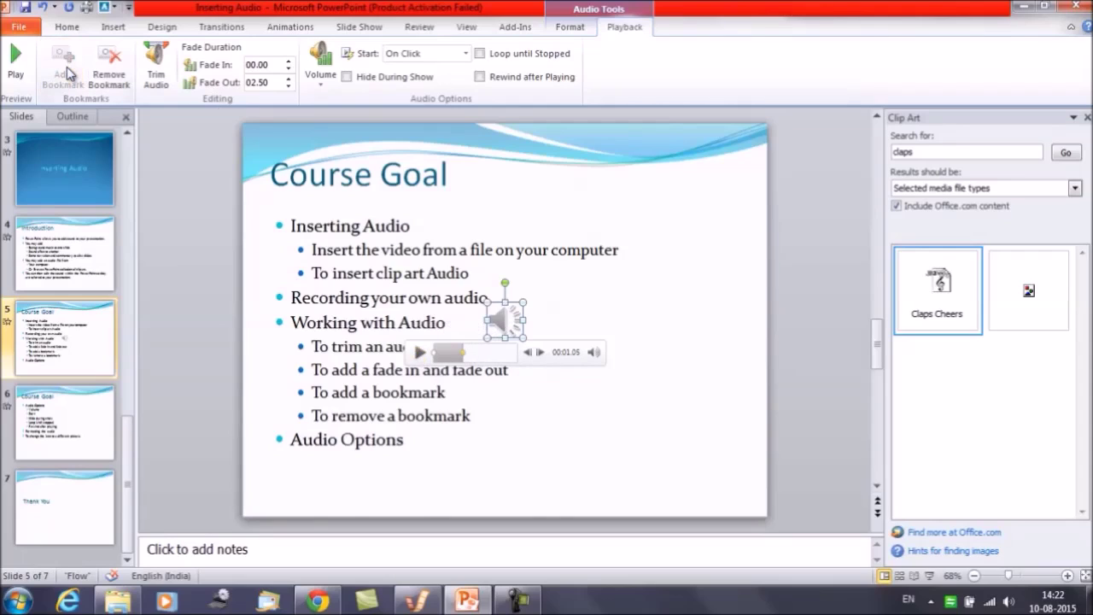
pyautogui.click(420, 354)
pyautogui.click(419, 353)
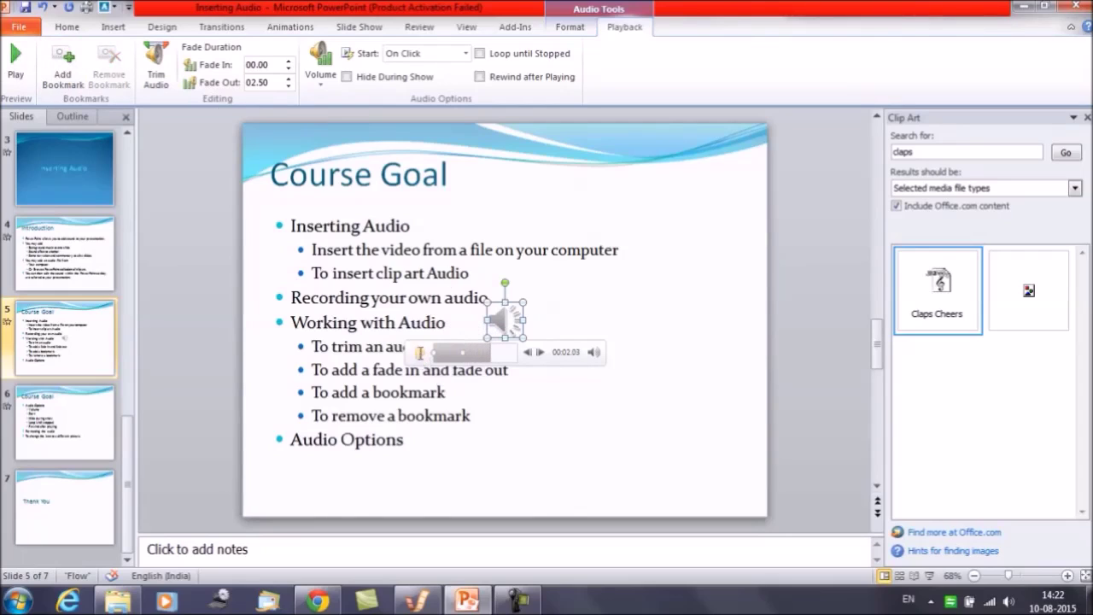
pyautogui.click(79, 75)
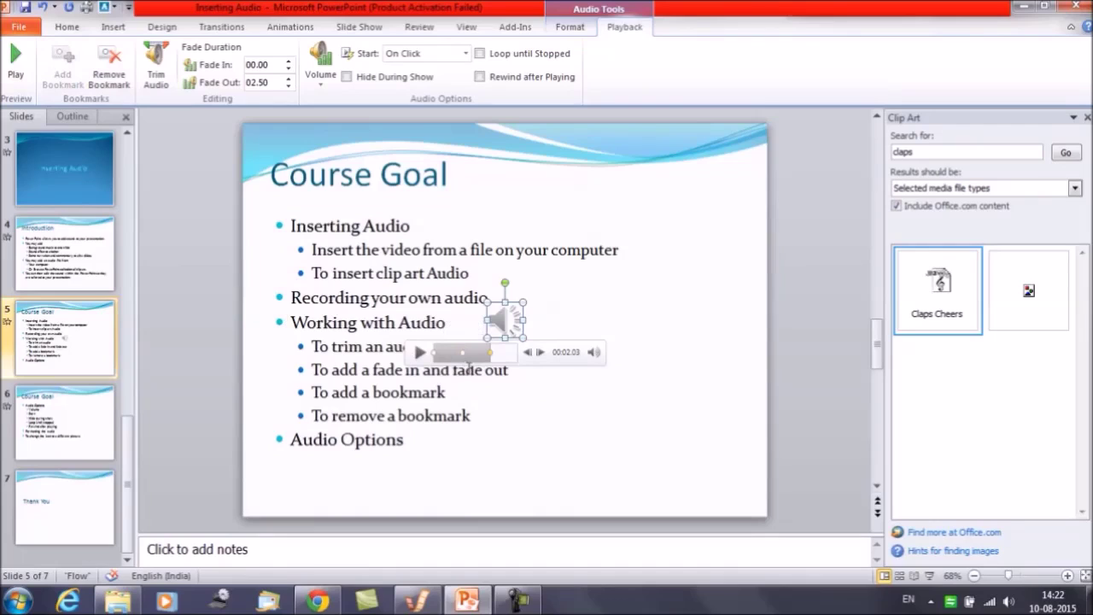
# Step: Remove the 00:01.05 and 00:02.03 bookmarks from the audio timeline
pyautogui.click(462, 352)
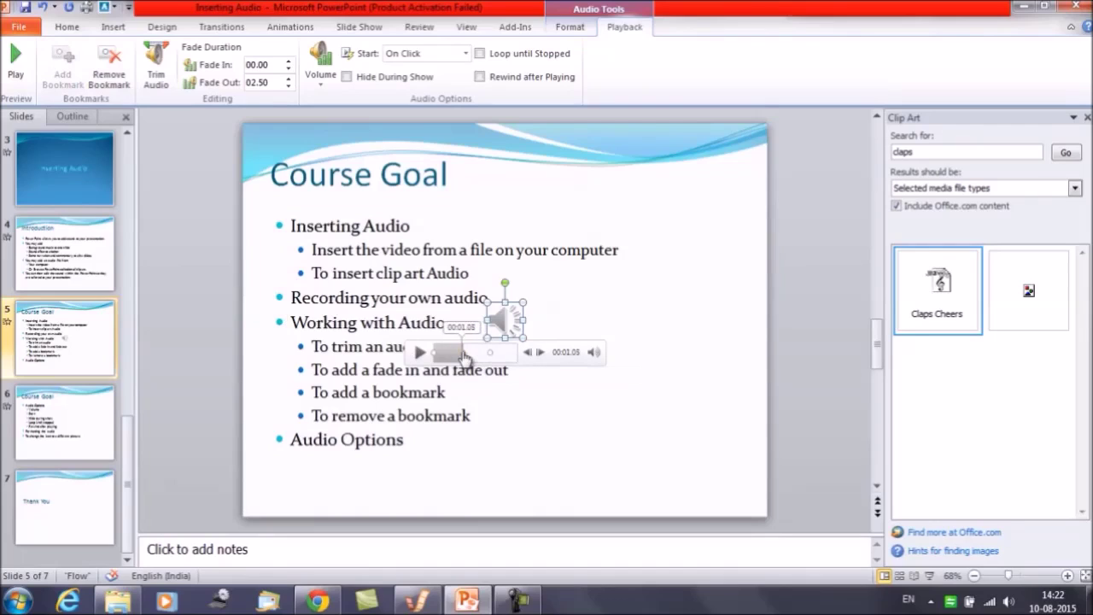
pyautogui.click(116, 85)
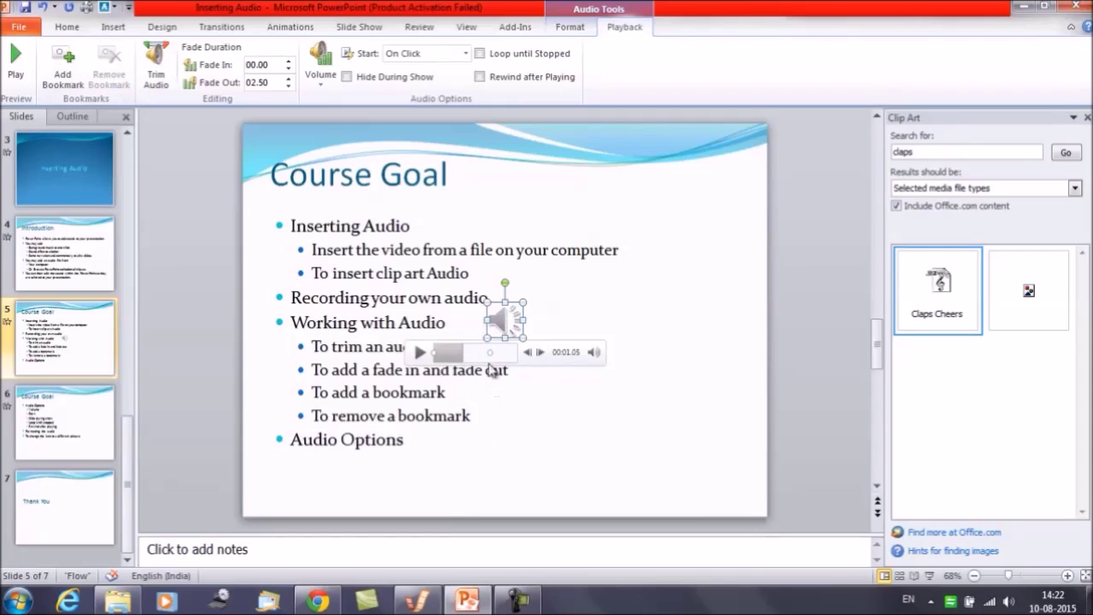
pyautogui.click(493, 360)
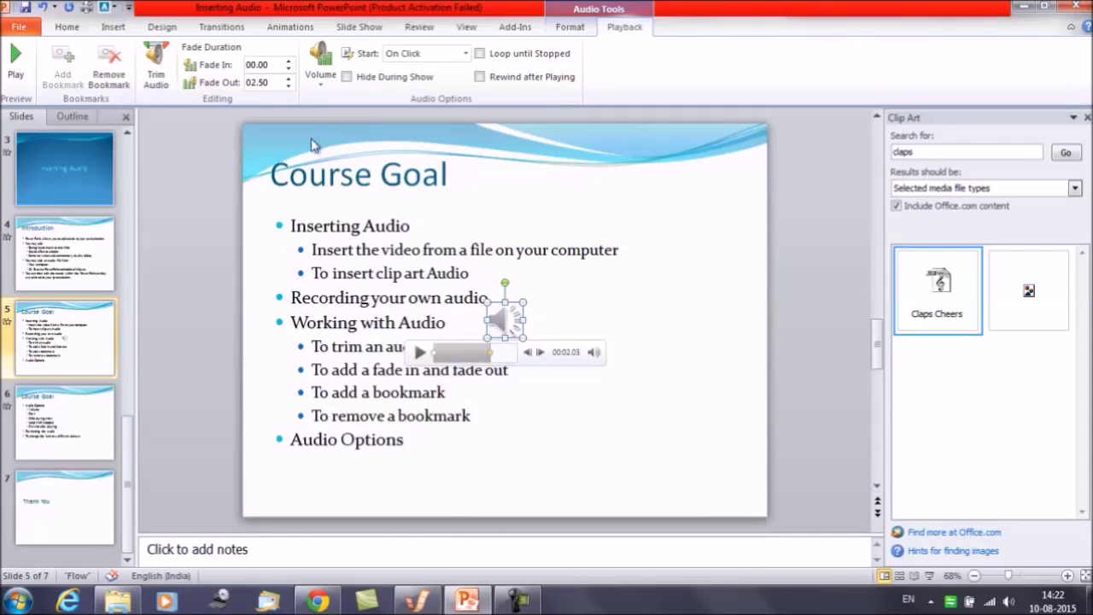
pyautogui.click(111, 89)
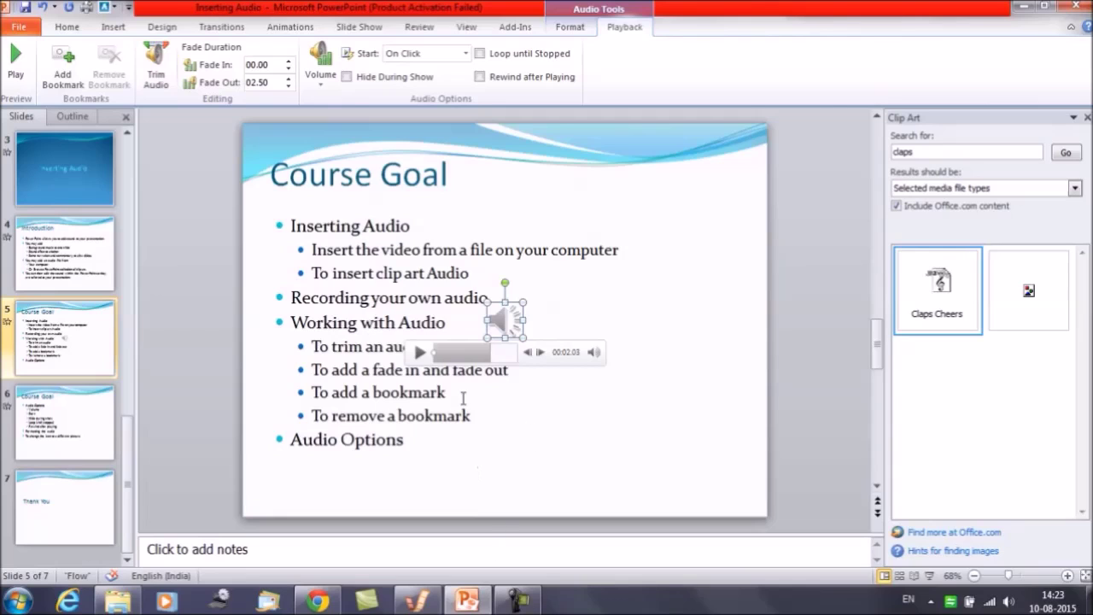
pyautogui.click(463, 399)
# Step: Duplicate the claps audio icon with Ctrl+drag, placing the copy to the right of the original
pyautogui.moveTo(431, 347); pyautogui.dragTo(449, 324)
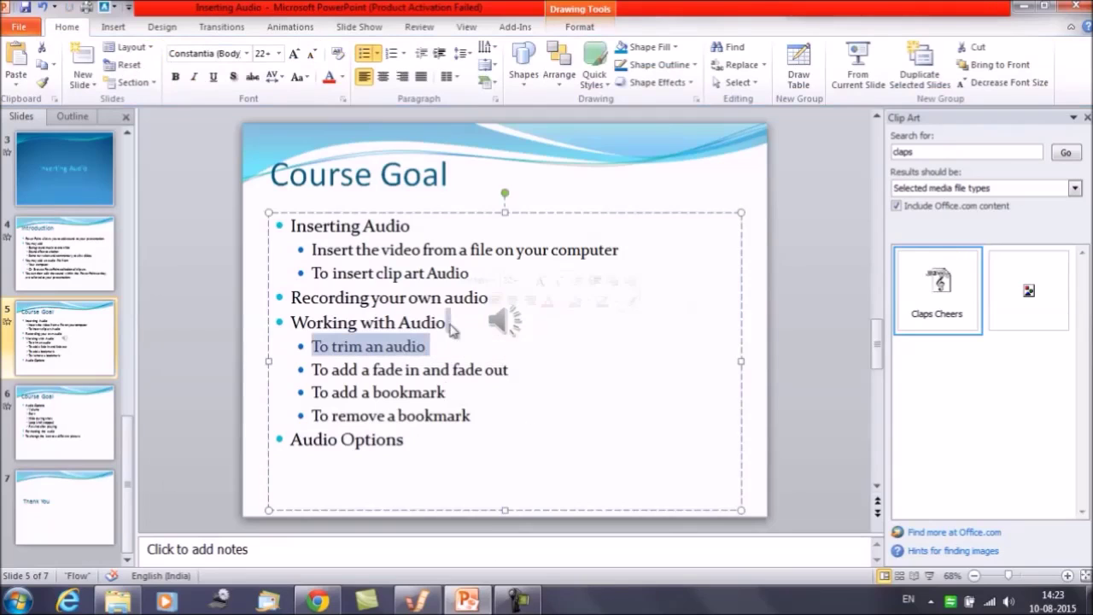
pyautogui.click(450, 325)
pyautogui.click(162, 26)
pyautogui.click(114, 26)
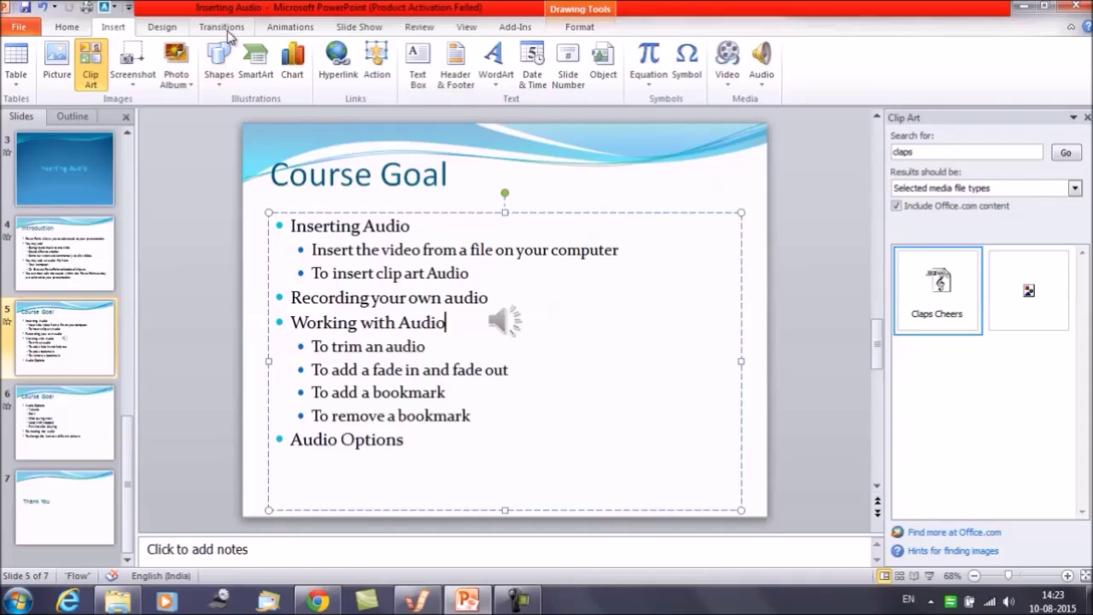
pyautogui.click(509, 320)
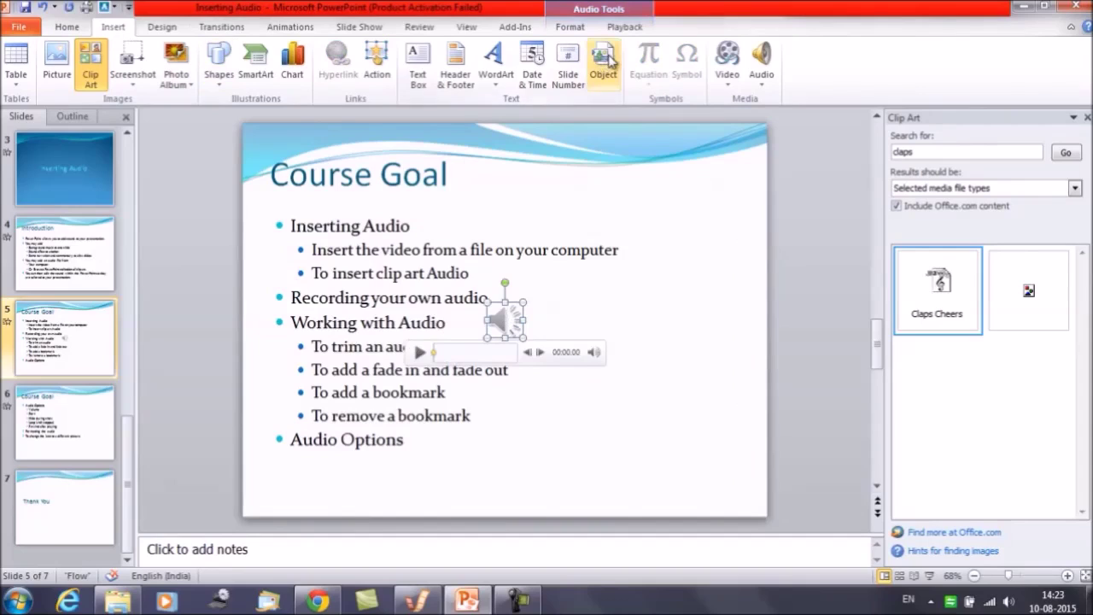
pyautogui.click(626, 29)
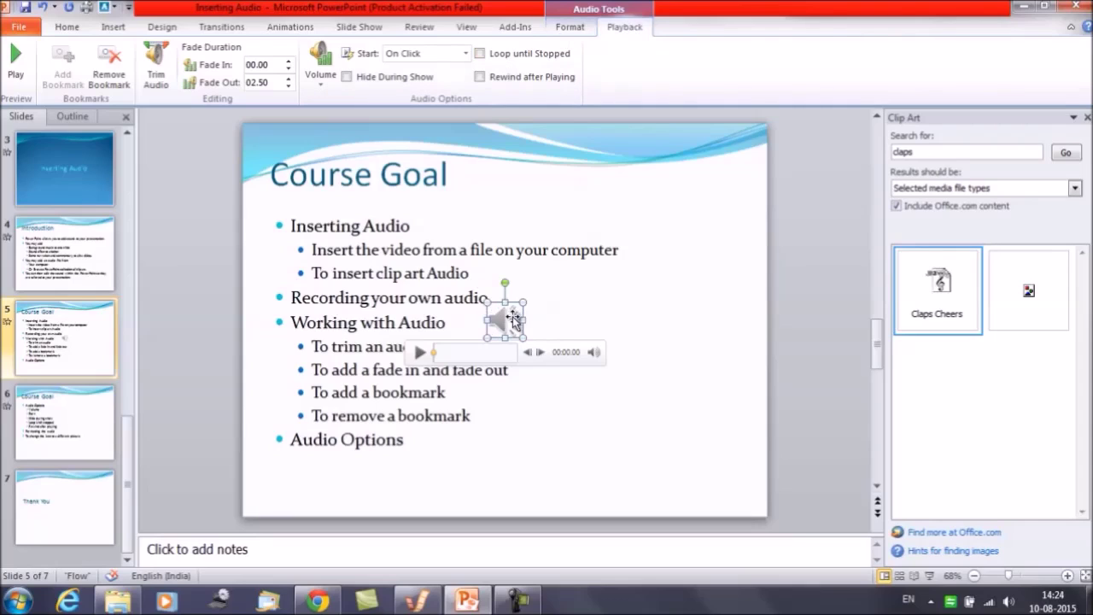
pyautogui.moveTo(513, 319); pyautogui.dragTo(617, 319)
pyautogui.click(452, 391)
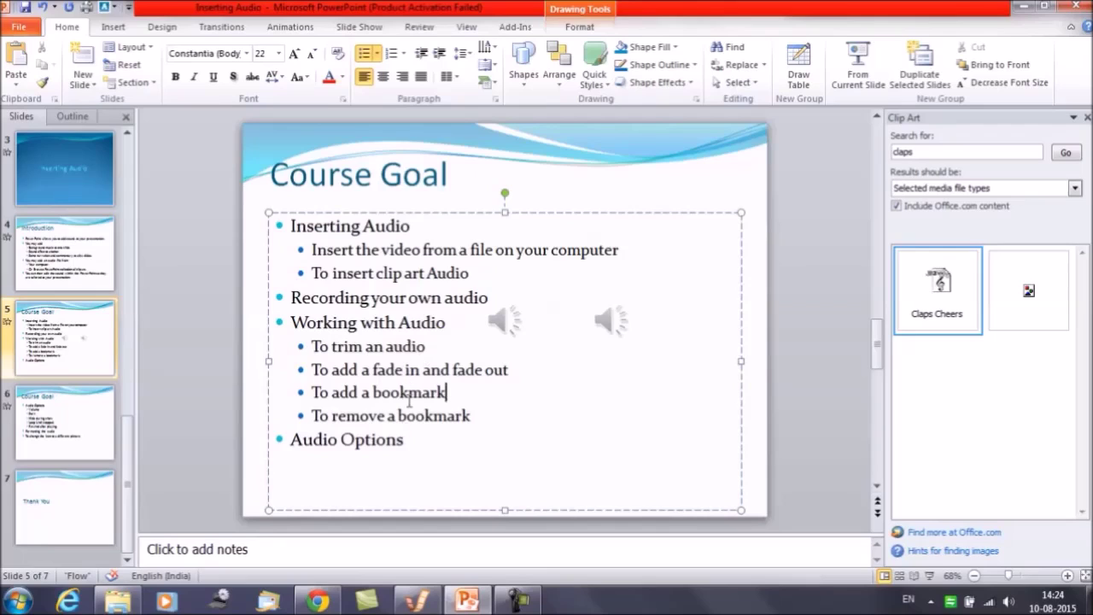
# Step: Go to slide 6 (Audio Options), then advance to the Thank You slide
pyautogui.click(96, 421)
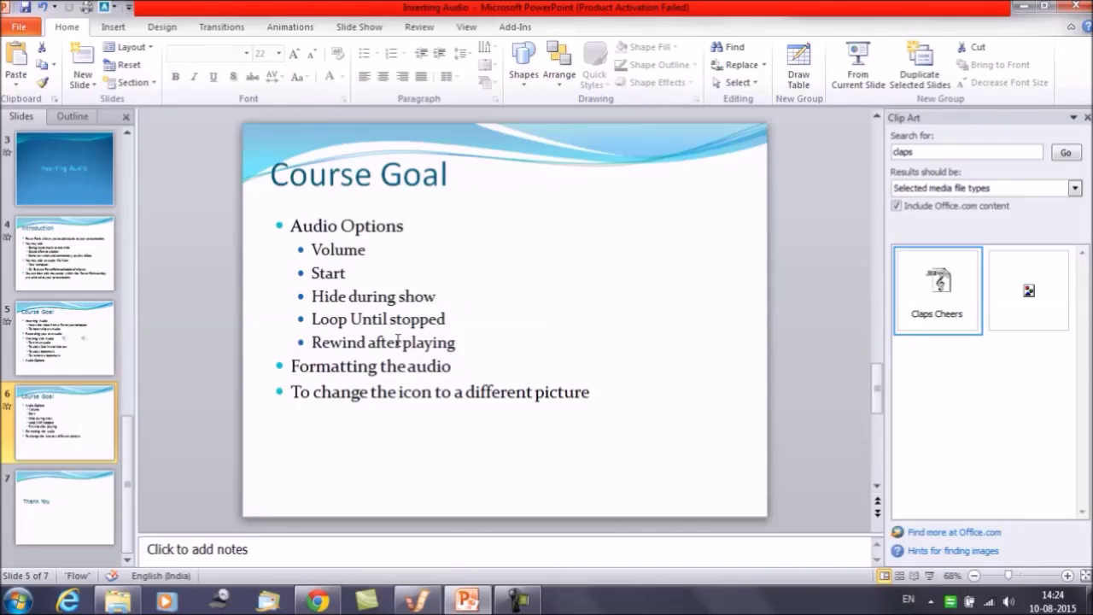
pyautogui.press('Down')
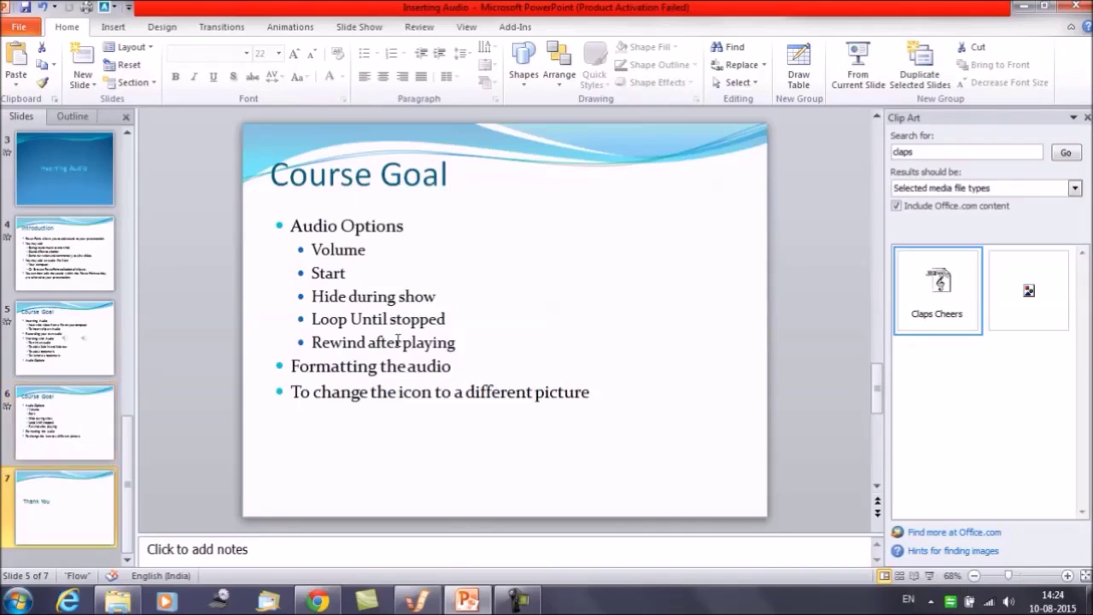